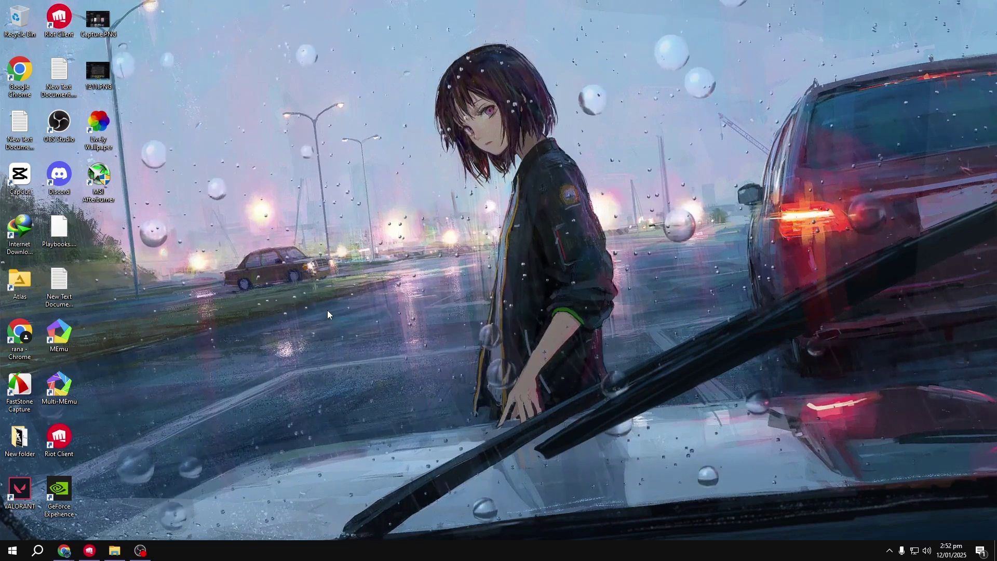
# Open Chrome, search the web for "lively wallpaper" and open the Lively Wallpaper by rocksdanister site.
pyautogui.doubleClick(20, 336)
pyautogui.click(511, 37)
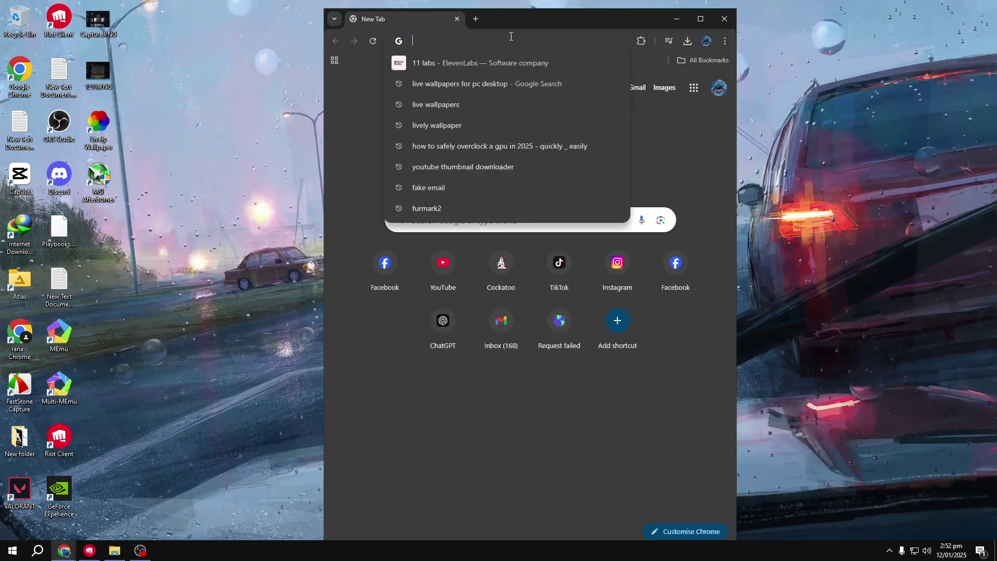
pyautogui.write('lively wallpaper')
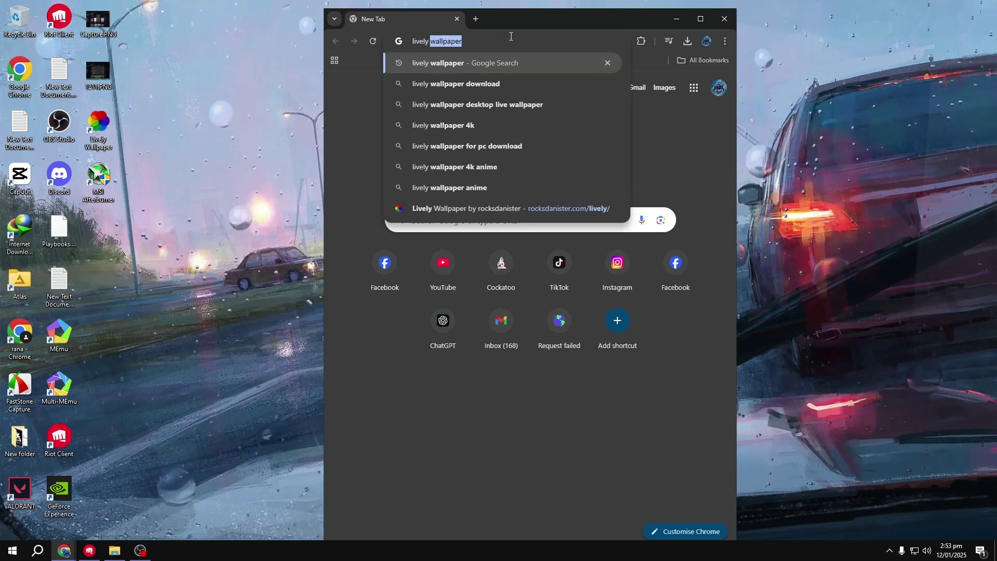
pyautogui.press('Return')
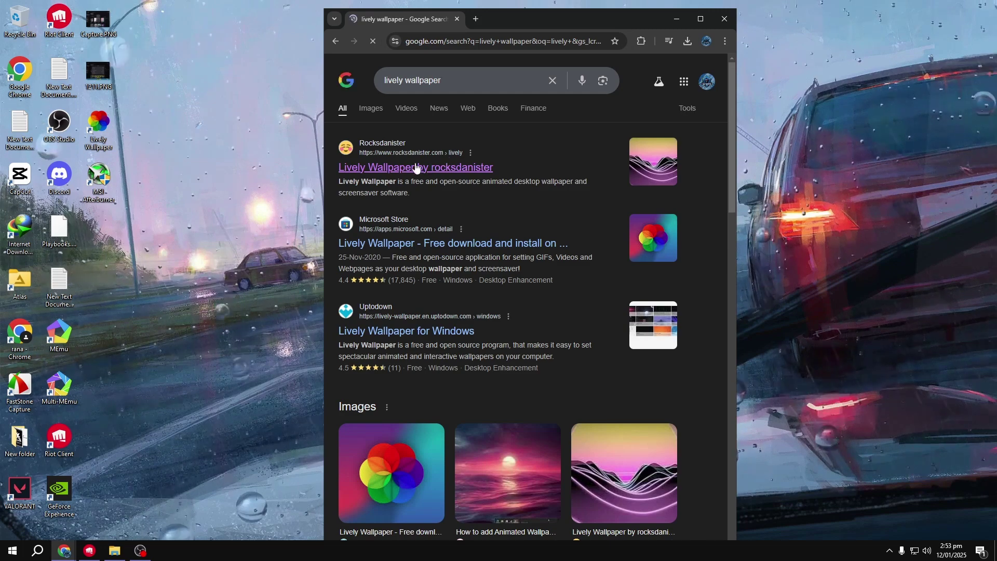
pyautogui.click(426, 173)
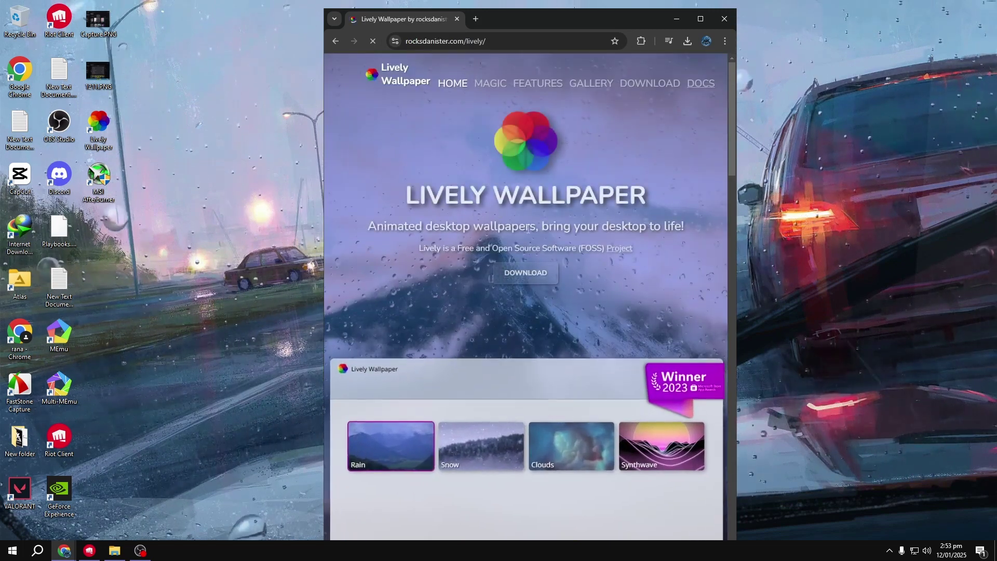
# Download the Windows 64-bit installer of Lively Wallpaper to the Programs downloads folder and close the browser window.
pyautogui.click(524, 273)
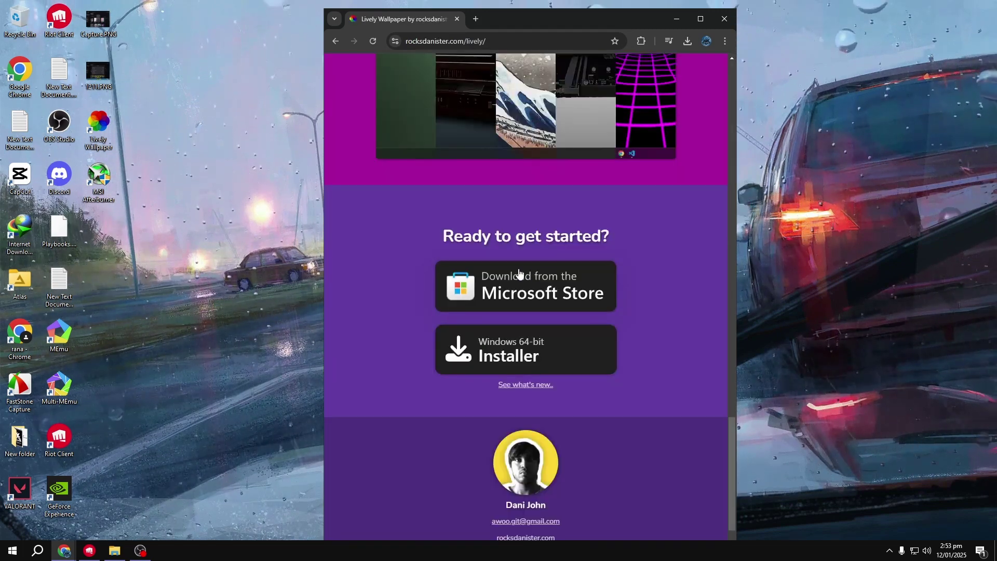
pyautogui.click(514, 351)
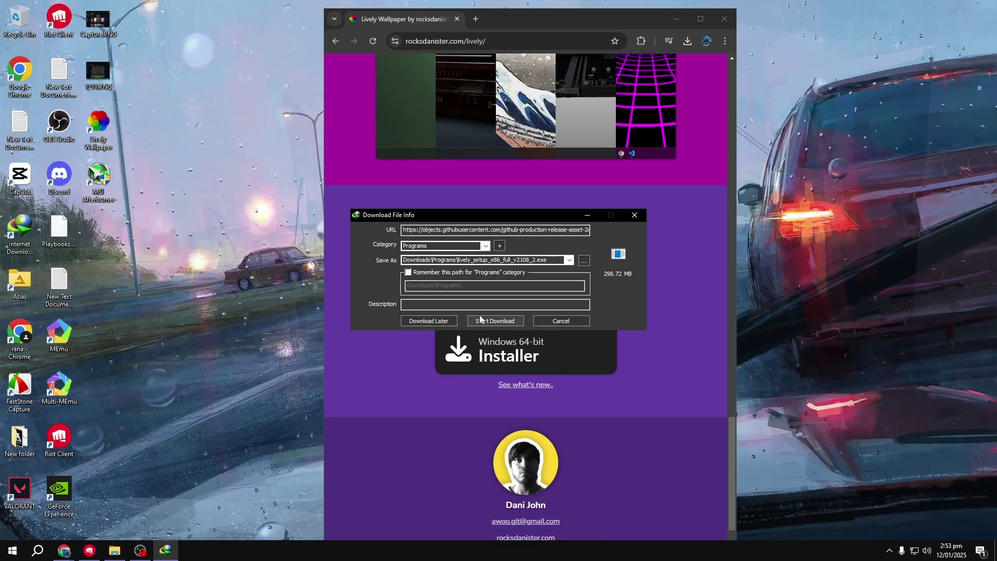
pyautogui.click(495, 321)
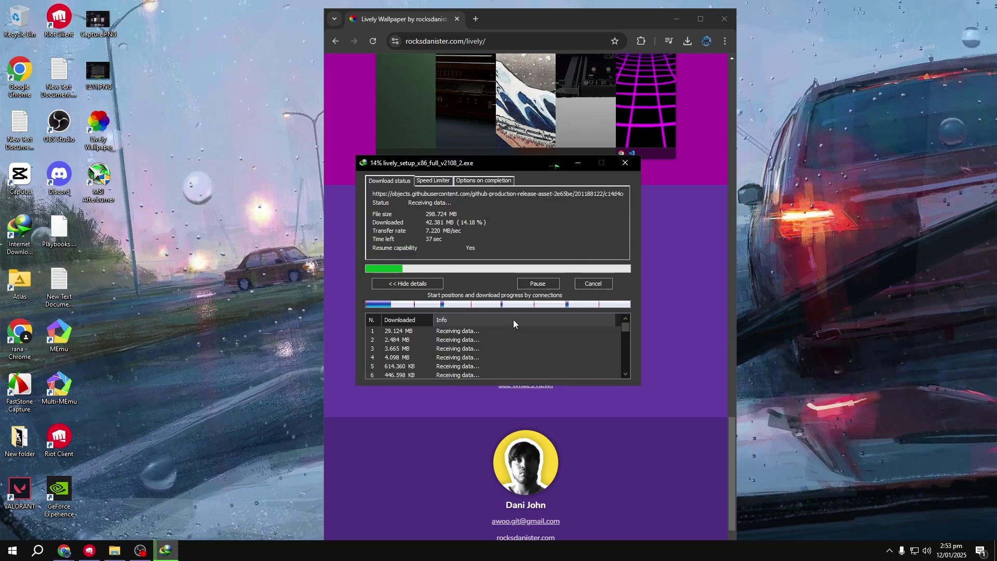
pyautogui.click(730, 23)
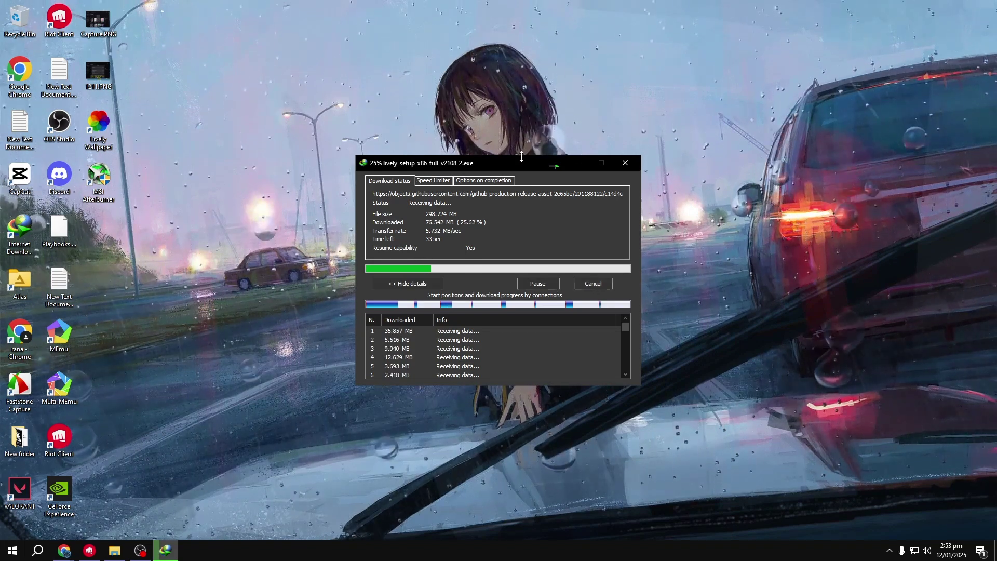
pyautogui.moveTo(526, 166); pyautogui.dragTo(528, 209)
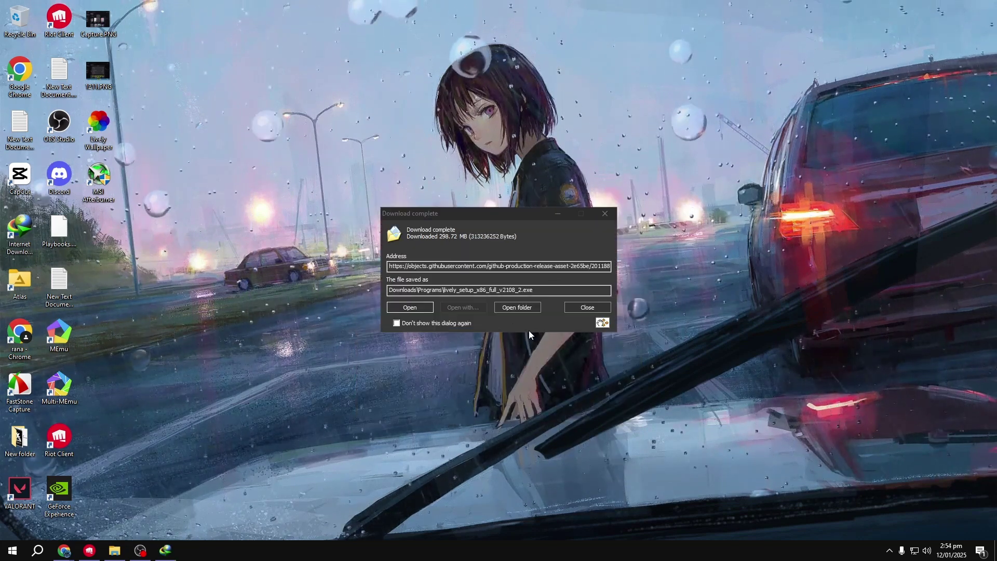
# Show the downloaded file in its folder and run lively_setup_x86_full_v2108_2.exe as administrator, allowing it to make changes.
pyautogui.click(513, 307)
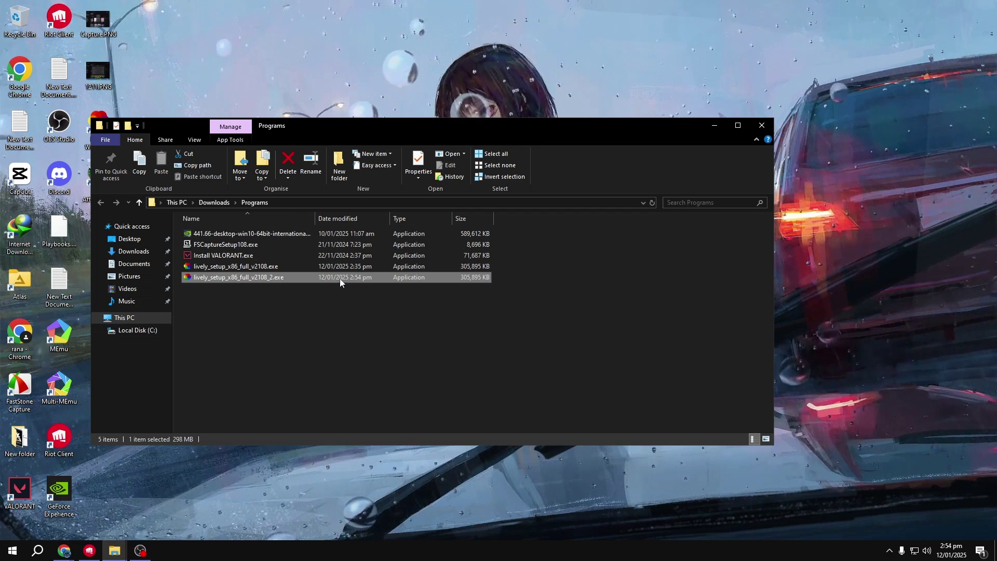
pyautogui.rightClick(307, 279)
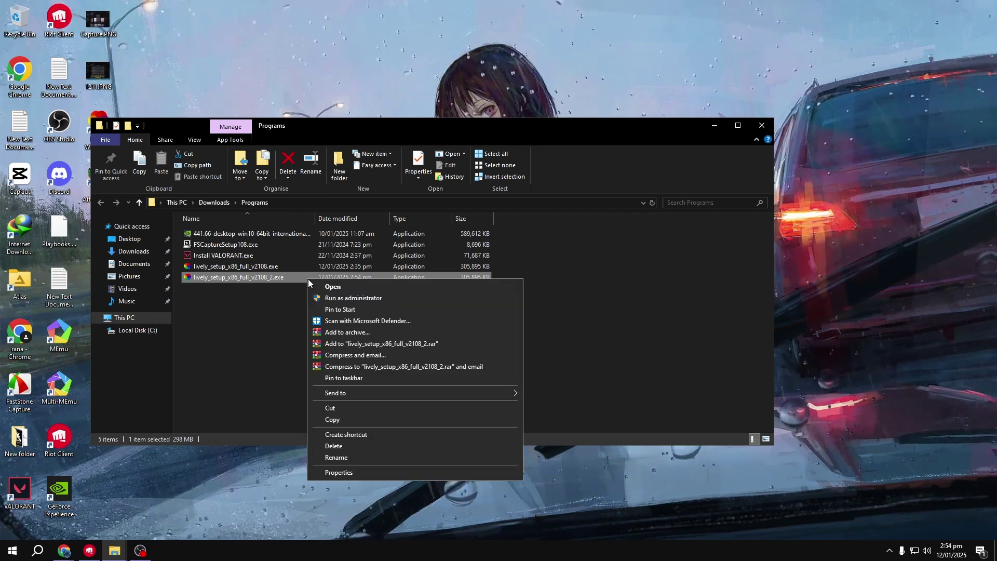
pyautogui.click(435, 300)
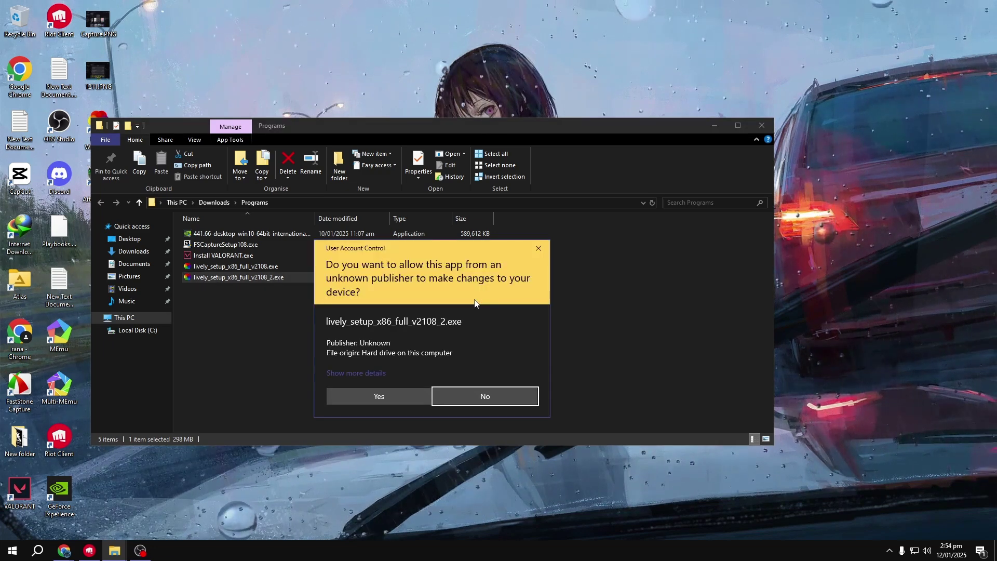
pyautogui.click(409, 397)
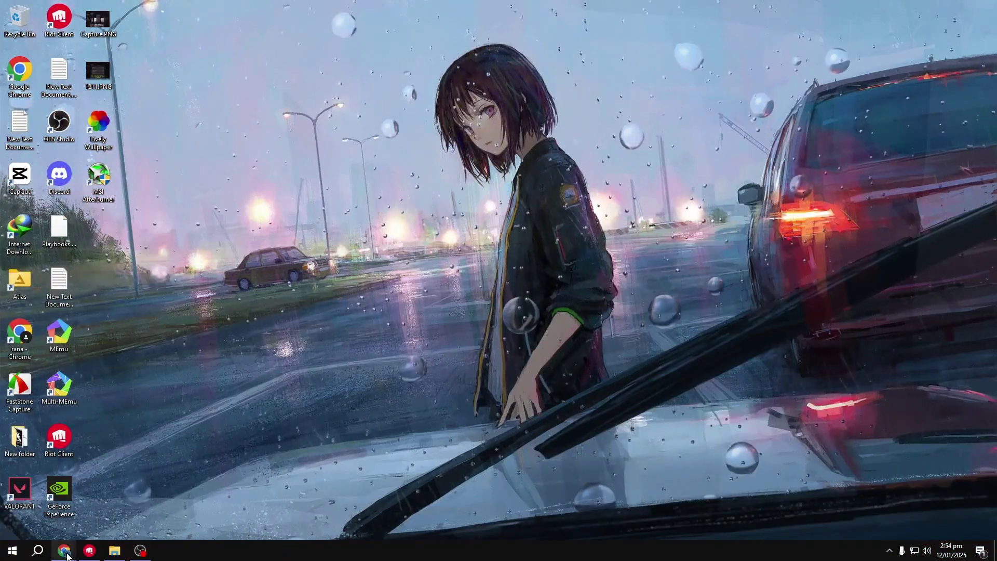
# Switch to the Chrome window with motionbgs.com, maximize it and search the site for "animated" wallpapers.
pyautogui.moveTo(64, 549)
pyautogui.click(89, 485)
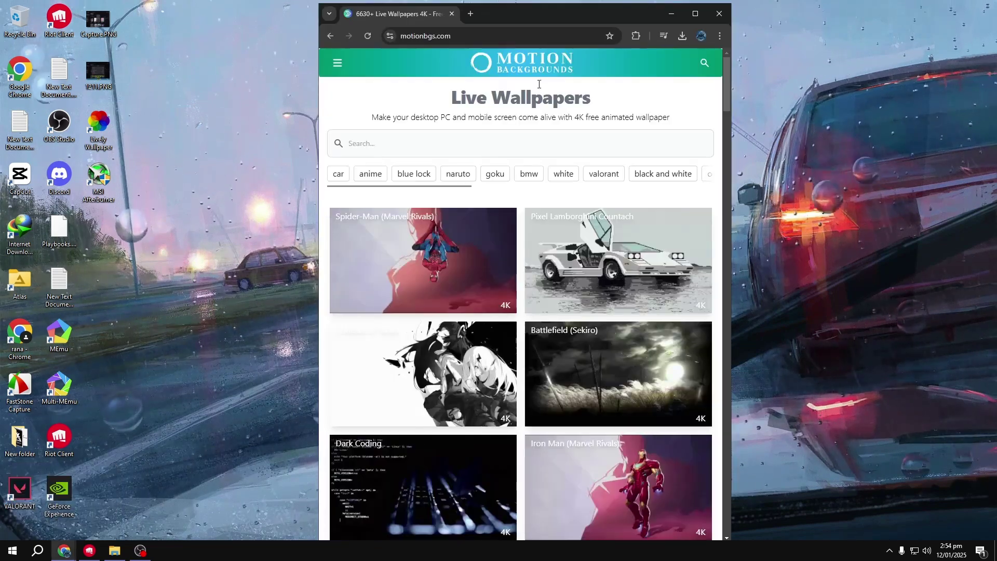
pyautogui.doubleClick(562, 20)
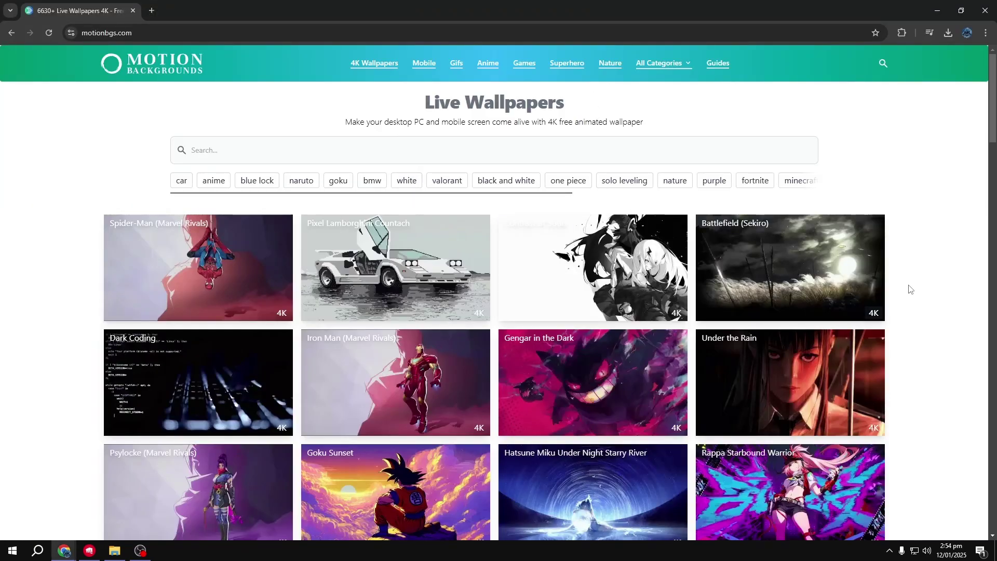
pyautogui.click(335, 150)
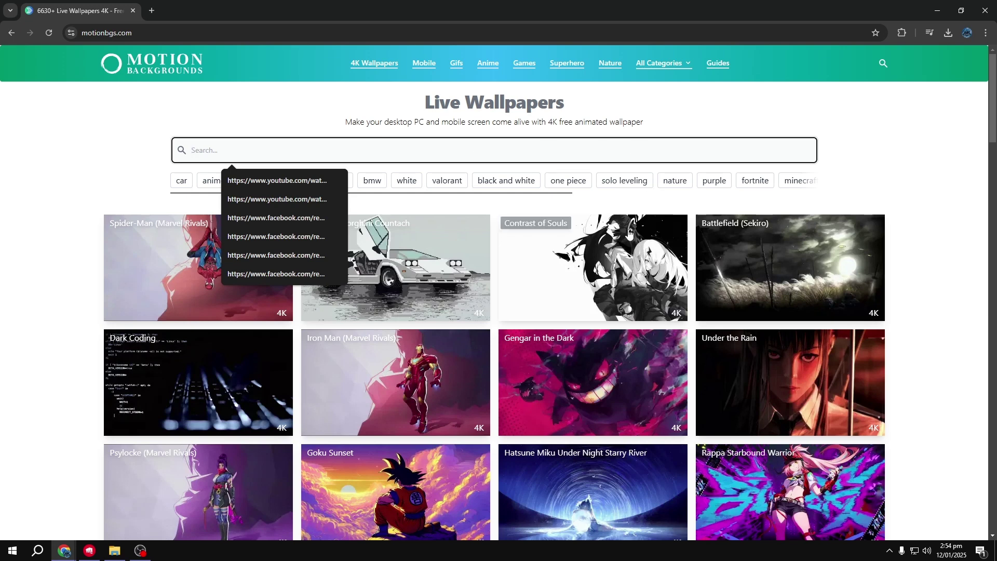
pyautogui.write('animat')
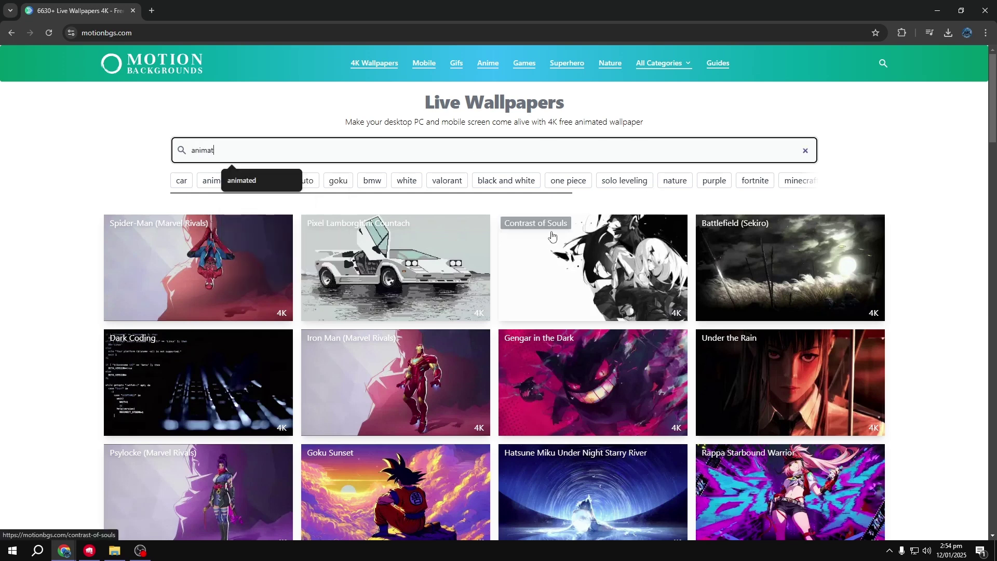
pyautogui.write('ed')
pyautogui.press('Return')
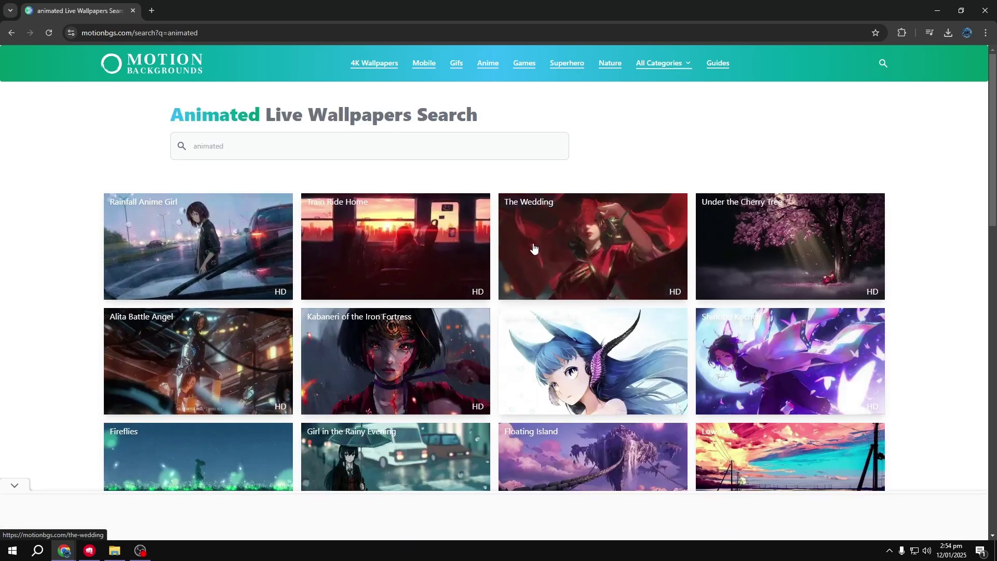
# Download the Under the Cherry Tree live wallpaper as the HD 1920x1080 mp4 file and minimize the browser.
pyautogui.click(772, 258)
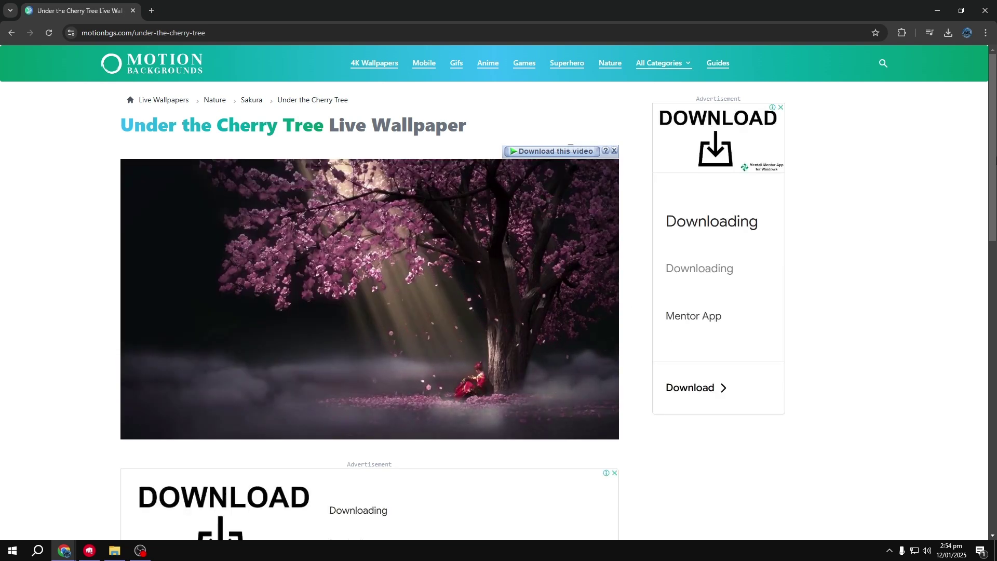
pyautogui.moveTo(994, 161); pyautogui.dragTo(971, 314)
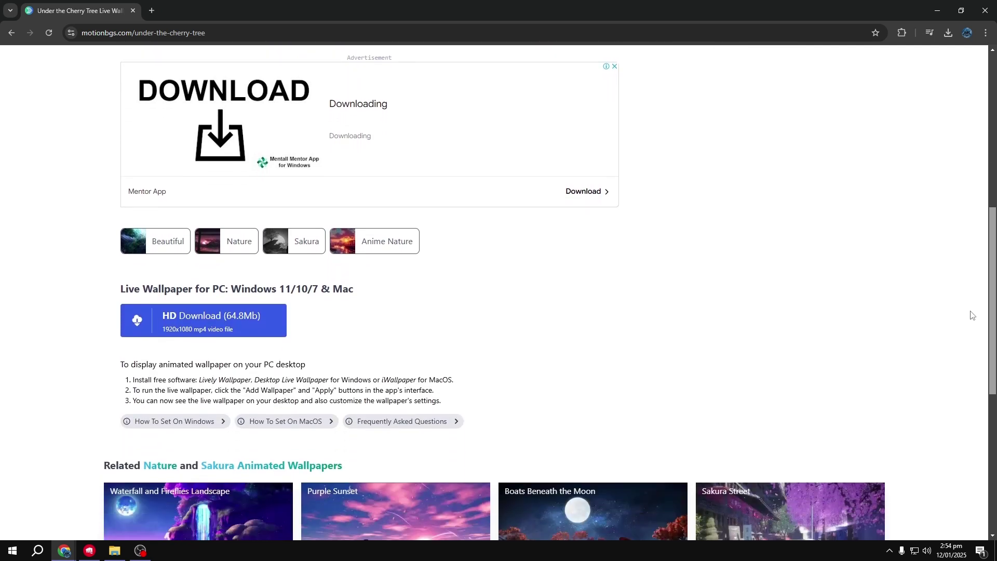
pyautogui.click(218, 320)
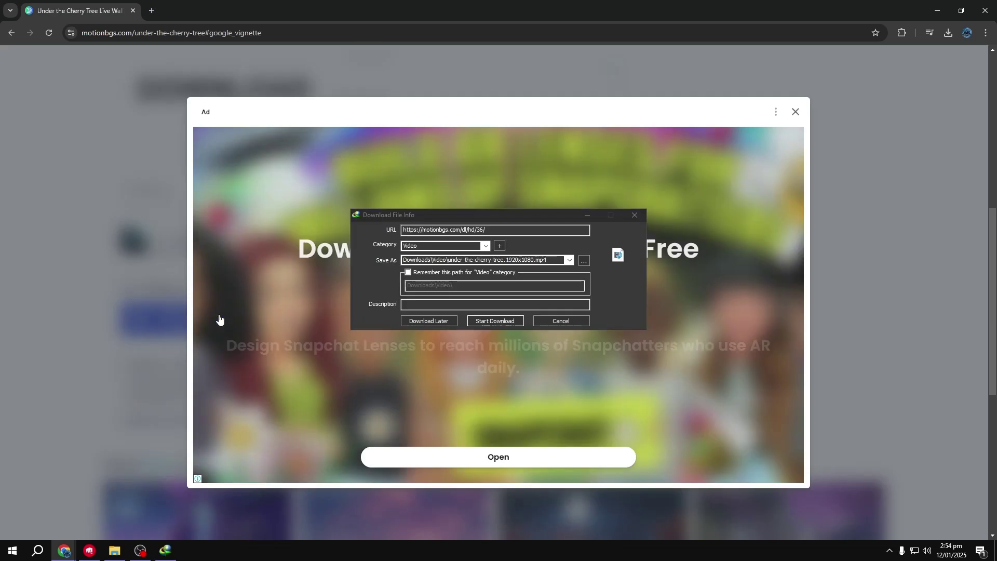
pyautogui.click(489, 320)
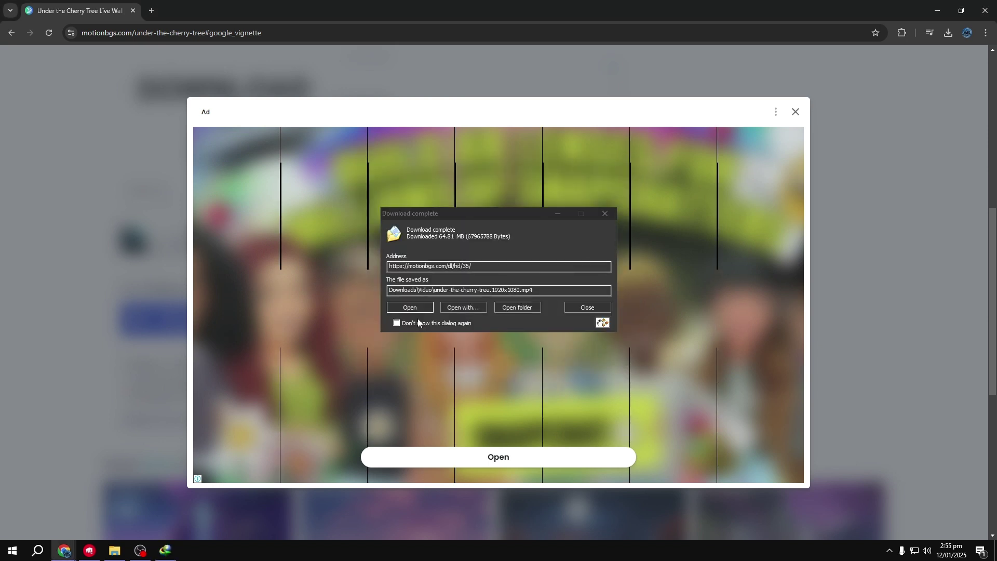
pyautogui.click(605, 212)
pyautogui.click(937, 11)
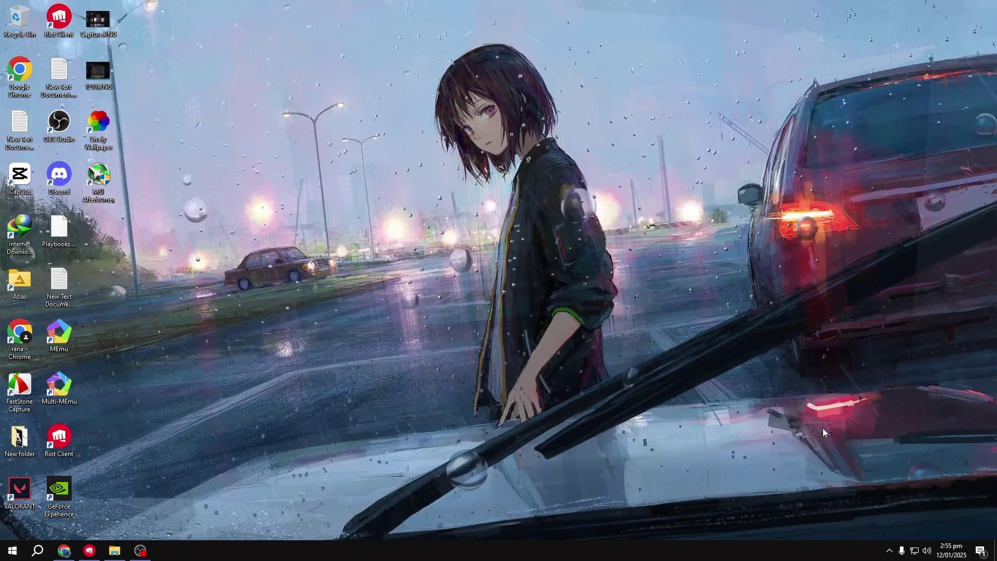
# Switch to the Lively Wallpaper app running in the background and move its window slightly higher on the desktop.
pyautogui.click(890, 549)
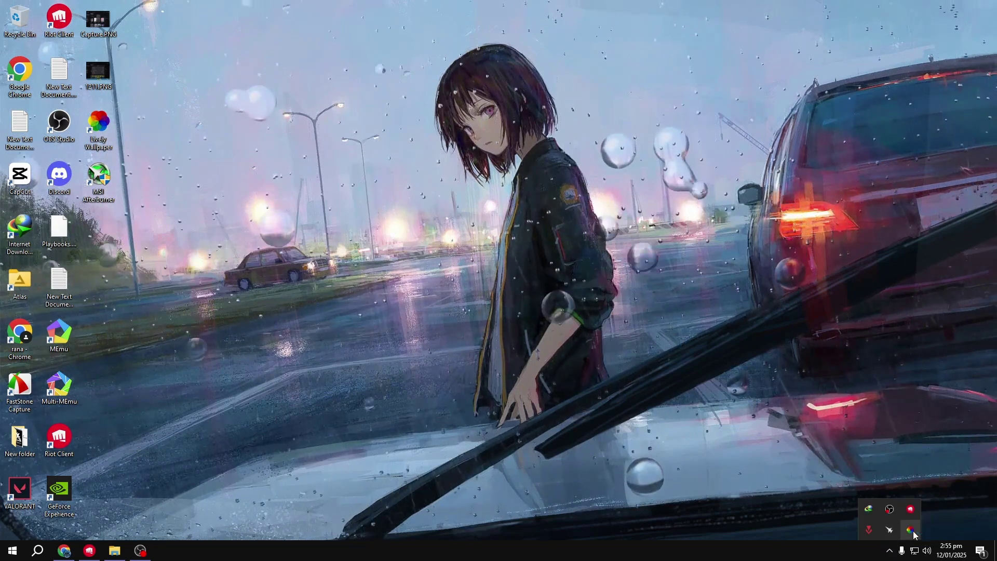
pyautogui.click(913, 534)
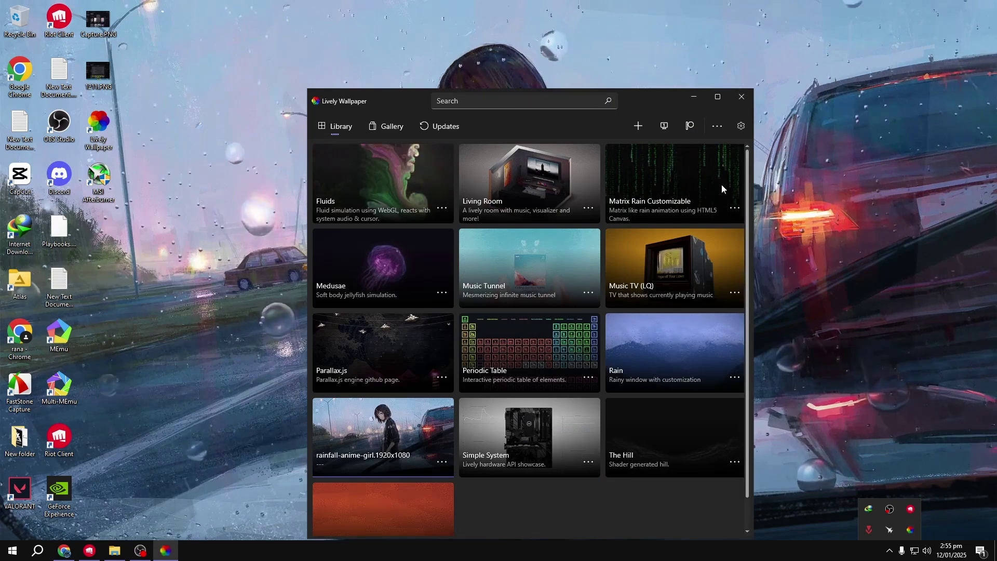
pyautogui.moveTo(643, 96); pyautogui.dragTo(639, 73)
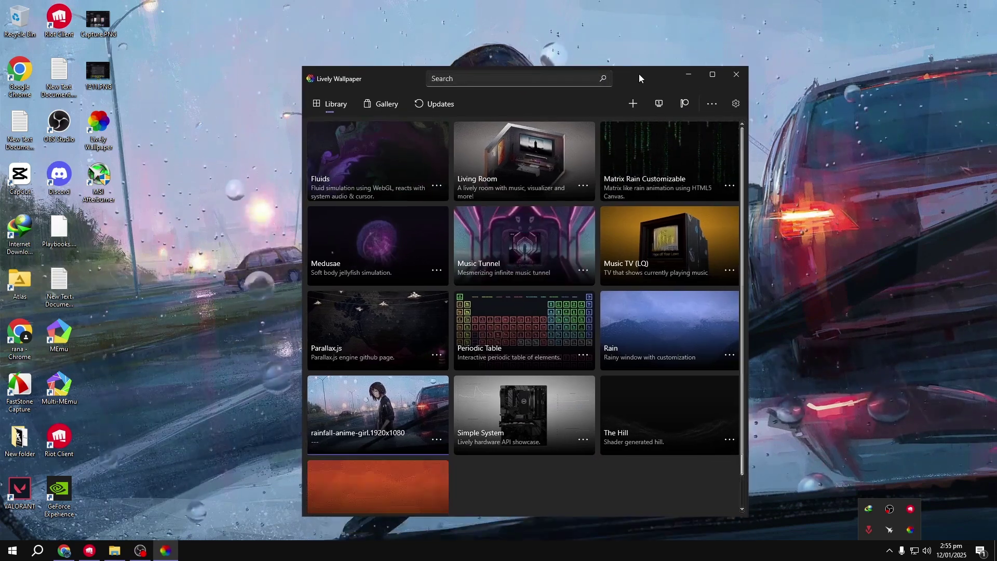
# Add under-the-cherry-tree.1920x1080.mp4 from Downloads as a new wallpaper, keep its default title and close the Lively Wallpaper window.
pyautogui.click(633, 104)
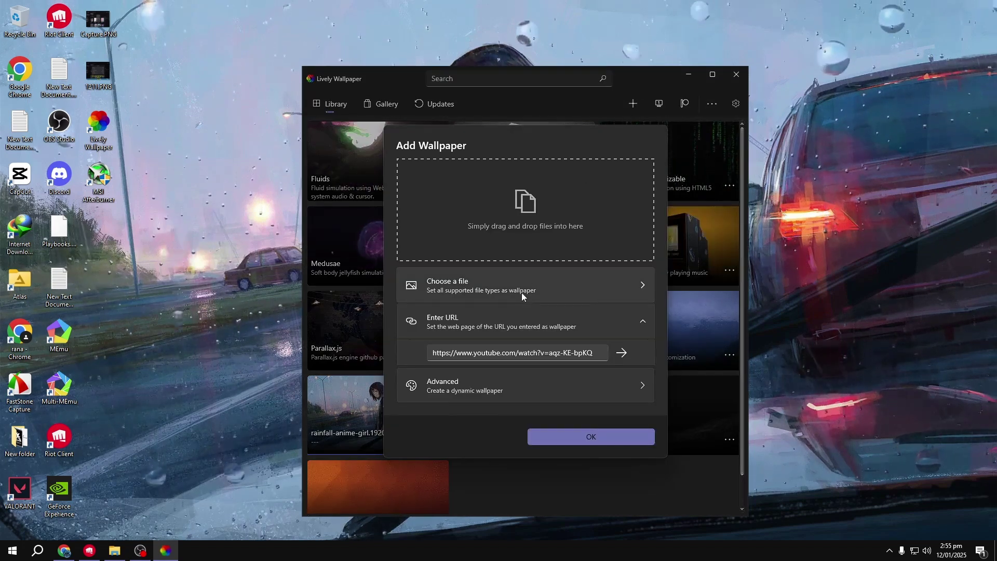
pyautogui.click(488, 285)
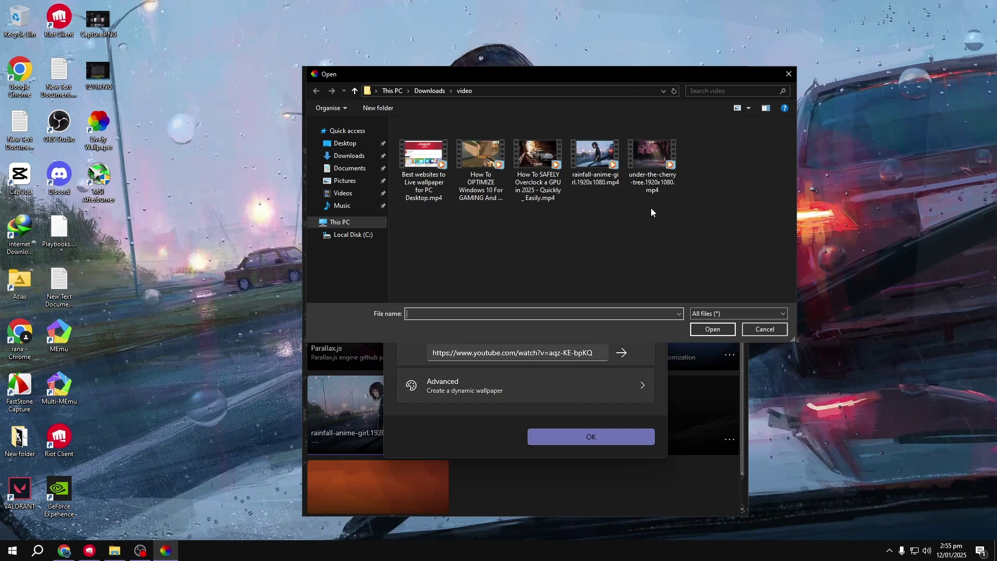
pyautogui.click(659, 158)
pyautogui.click(600, 176)
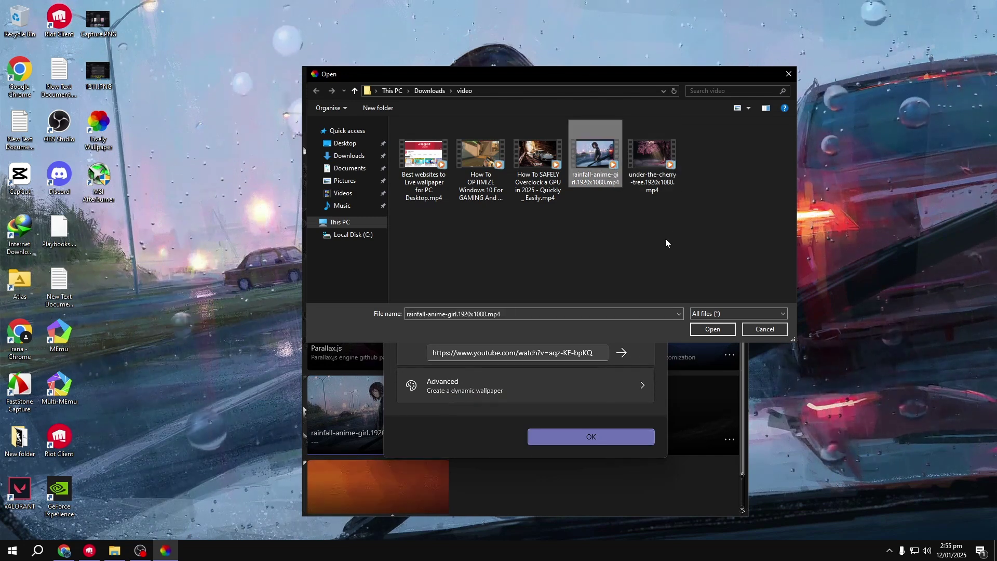
pyautogui.click(670, 192)
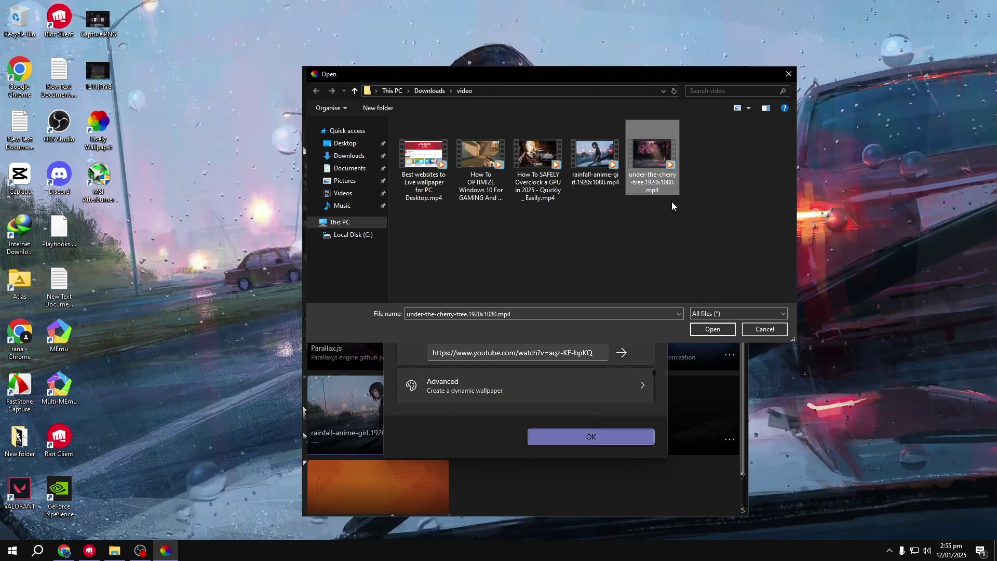
pyautogui.click(726, 331)
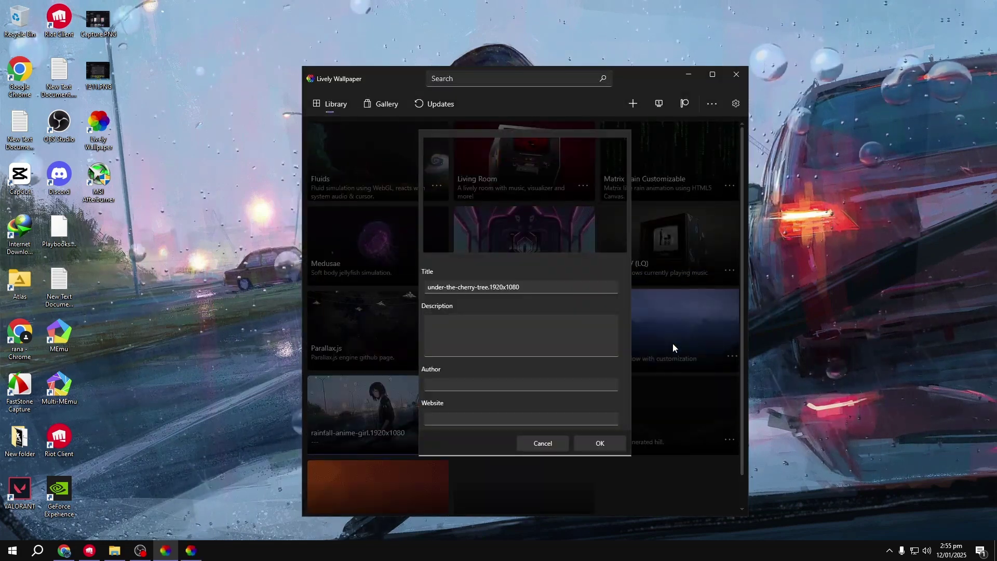
pyautogui.click(594, 442)
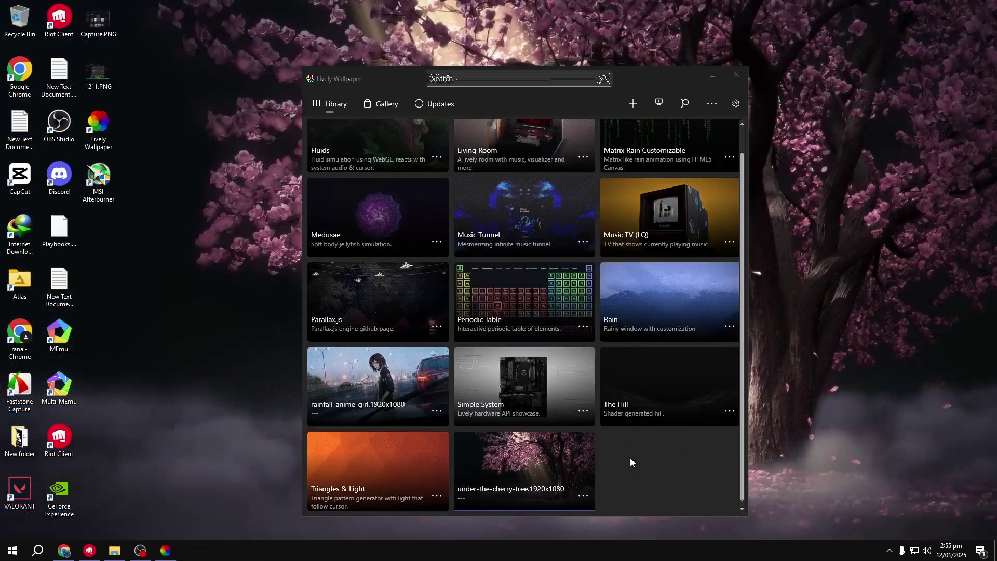
pyautogui.click(736, 74)
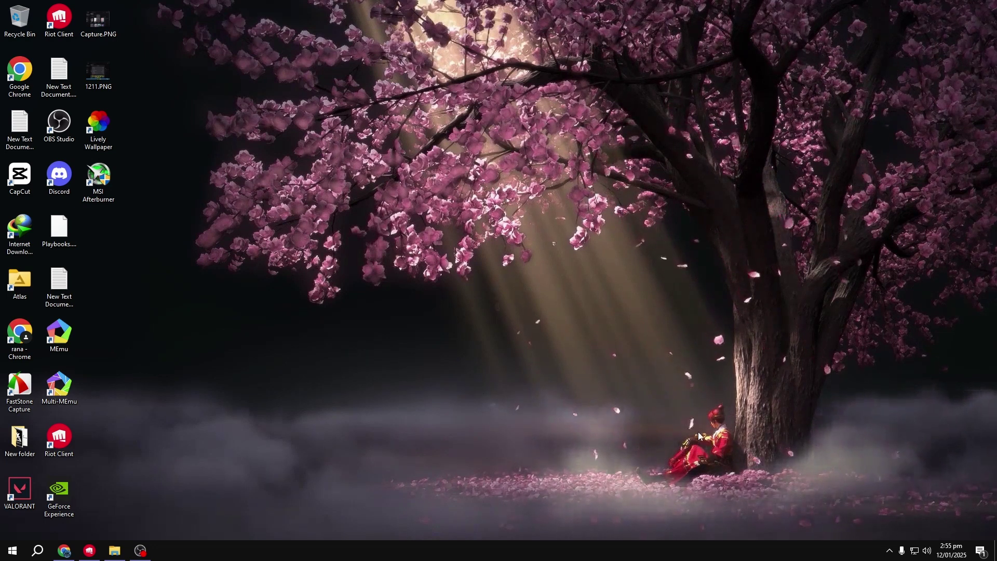
# Reopen Lively Wallpaper, set the volume of all wallpapers to zero in the general settings and close the window.
pyautogui.click(889, 550)
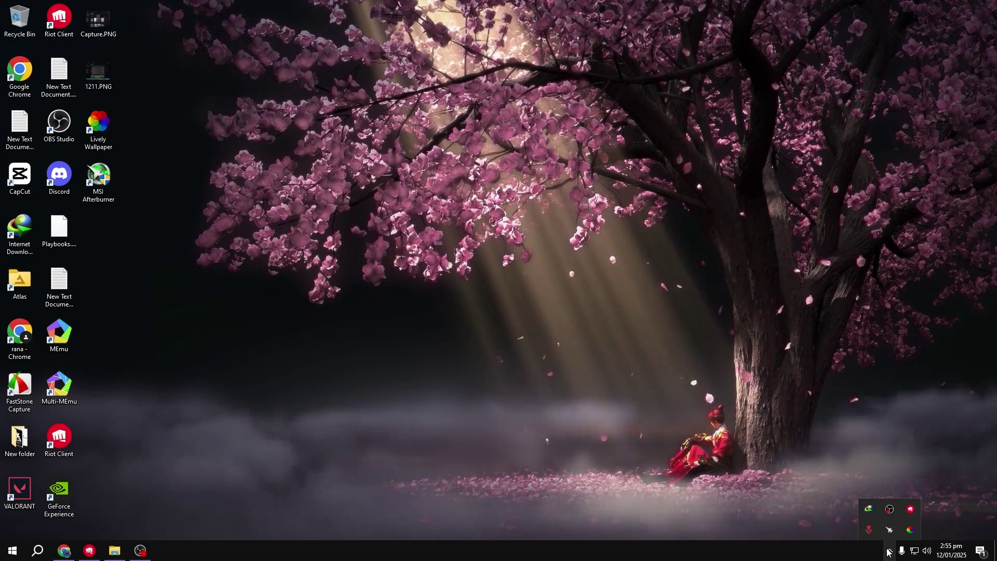
pyautogui.click(910, 529)
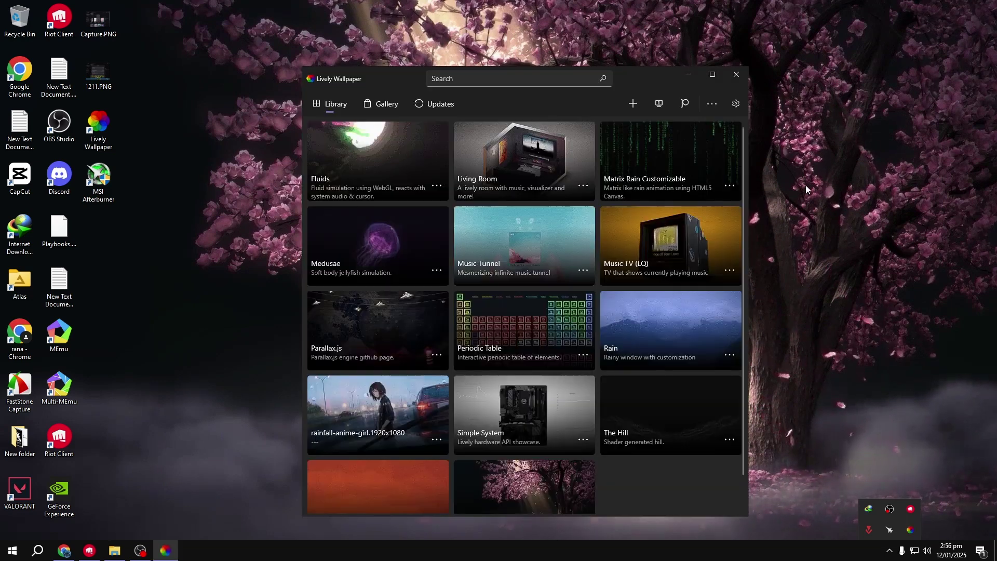
pyautogui.click(740, 101)
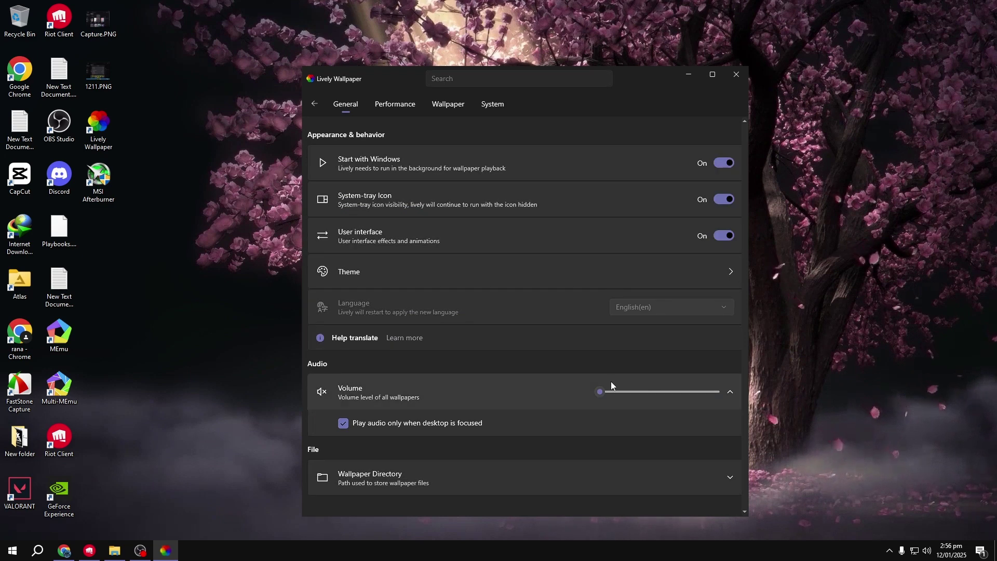
pyautogui.click(610, 391)
pyautogui.moveTo(658, 390); pyautogui.dragTo(548, 398)
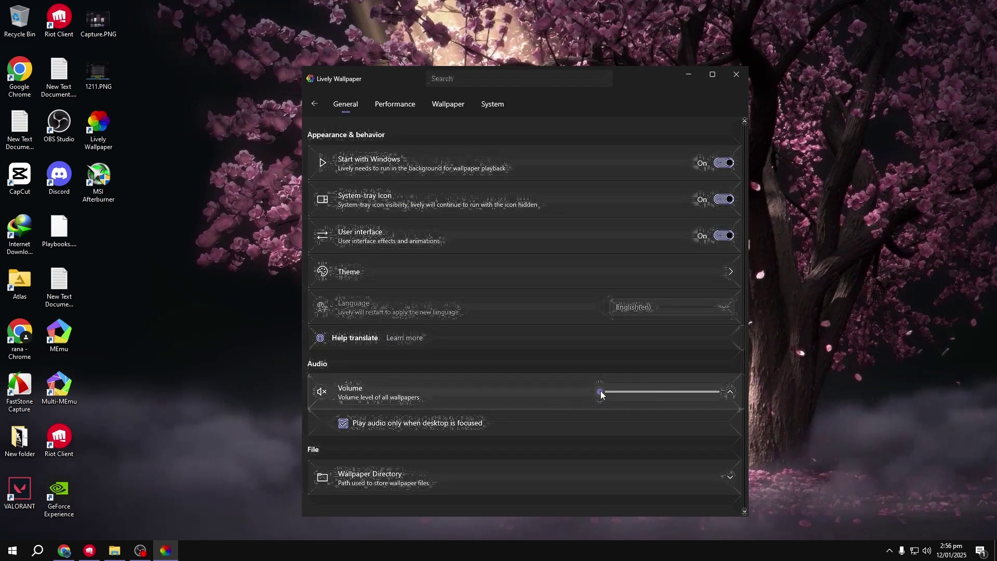
pyautogui.click(546, 390)
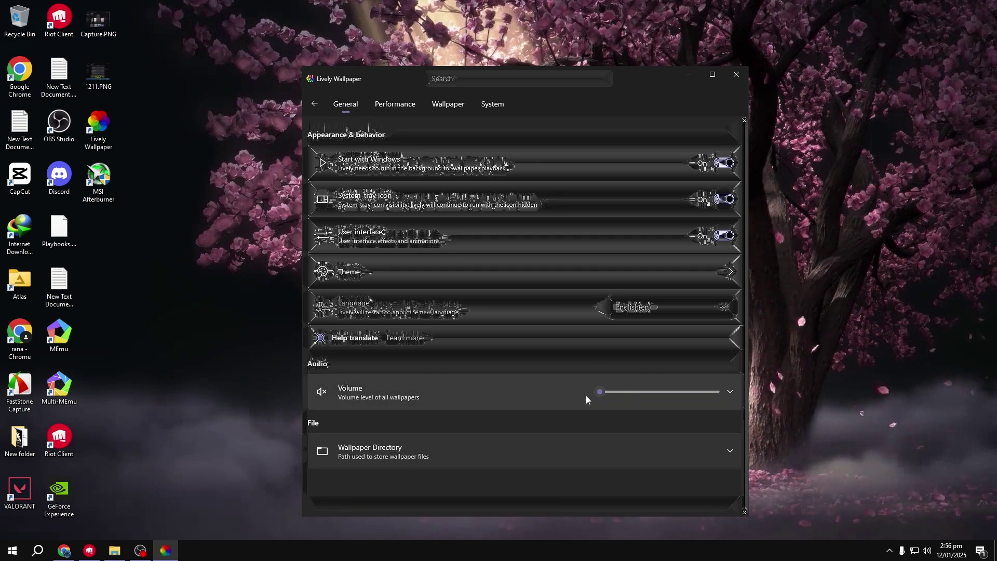
pyautogui.click(731, 76)
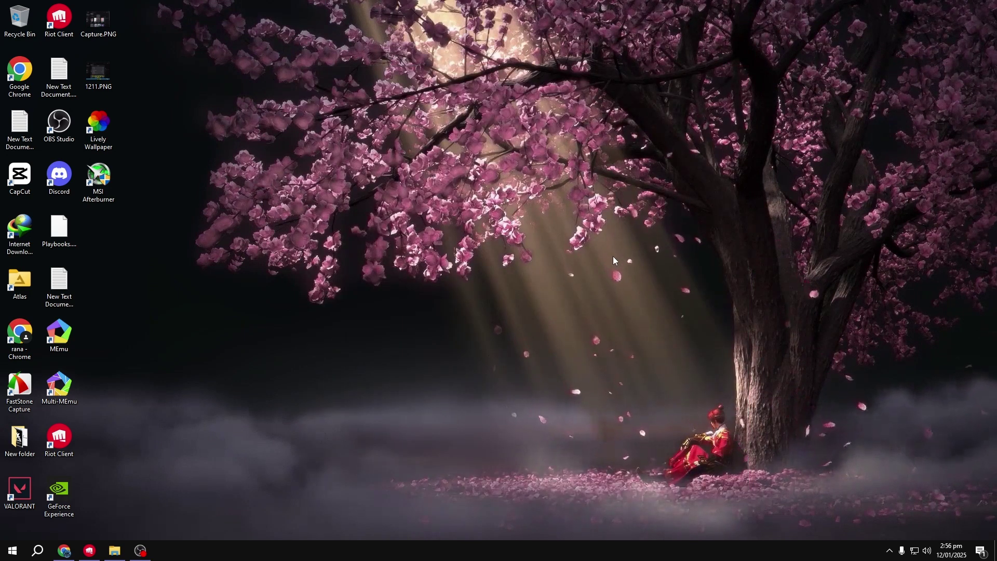